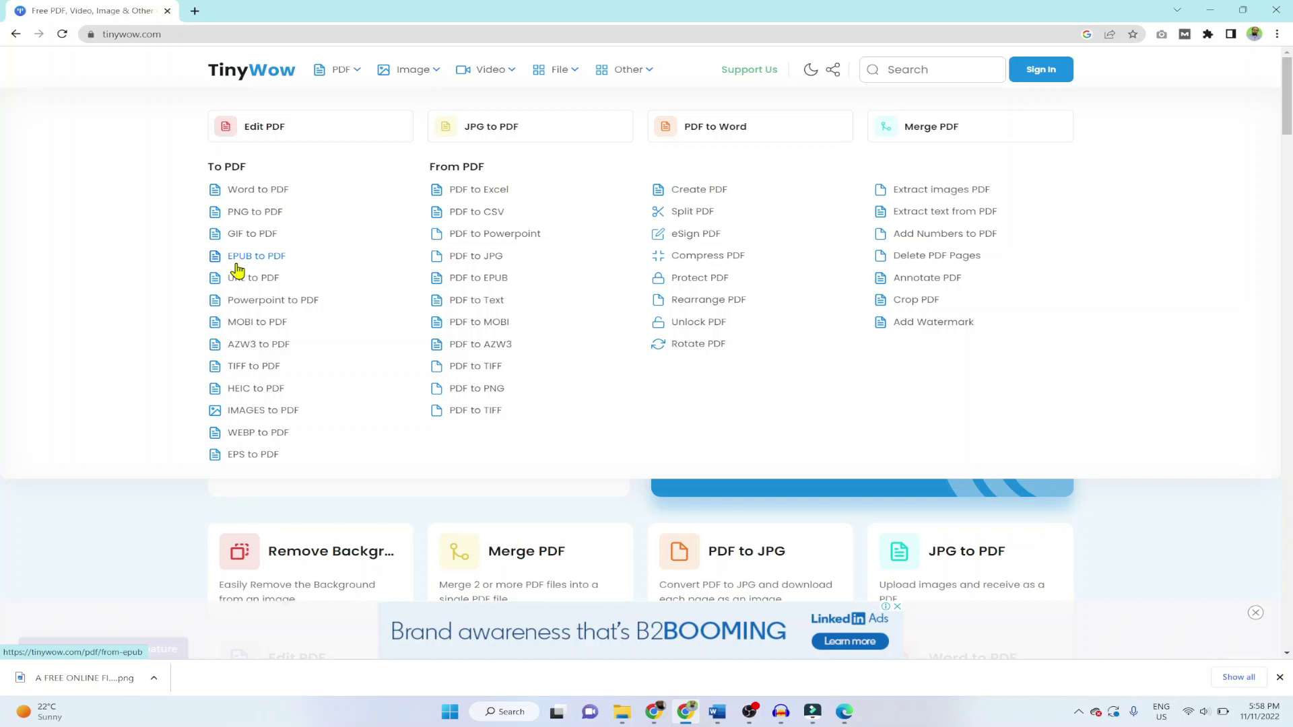
- Open the TinyWow tools menu listing meme maker, converters, QR code and Create Zip
click(500, 289)
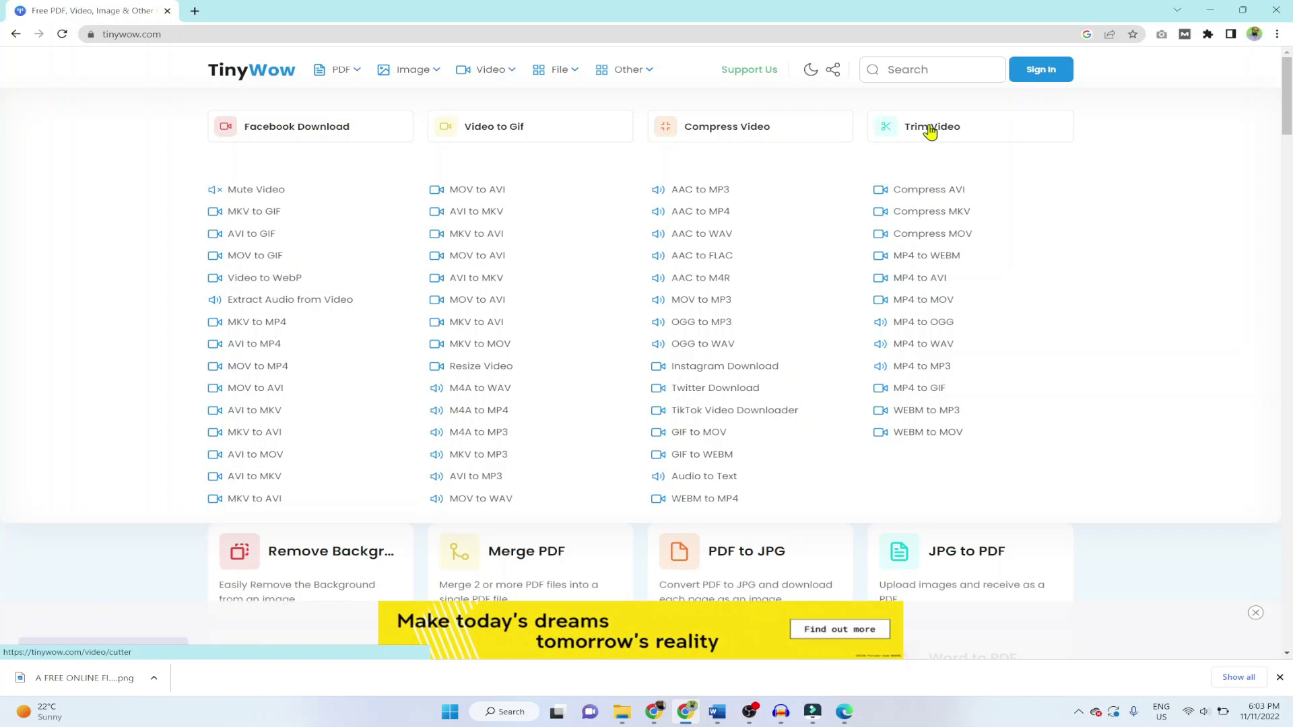
mouse_move(624, 68)
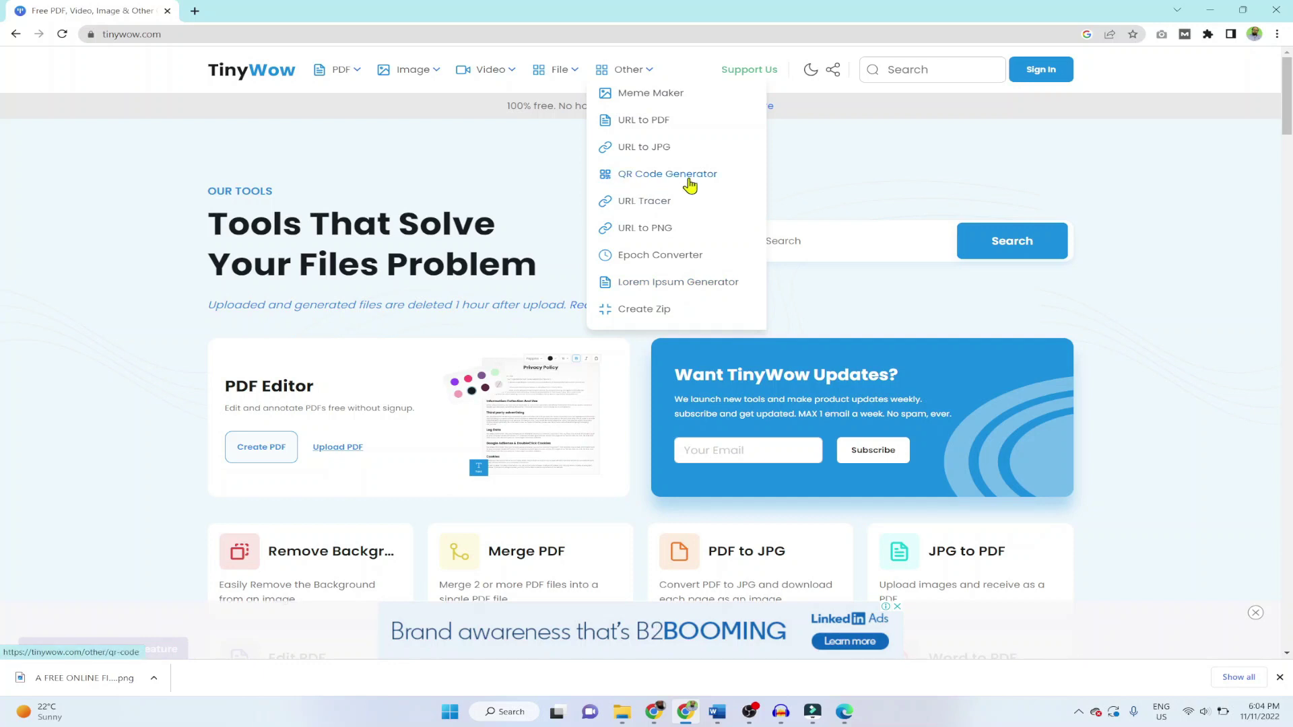
click(634, 311)
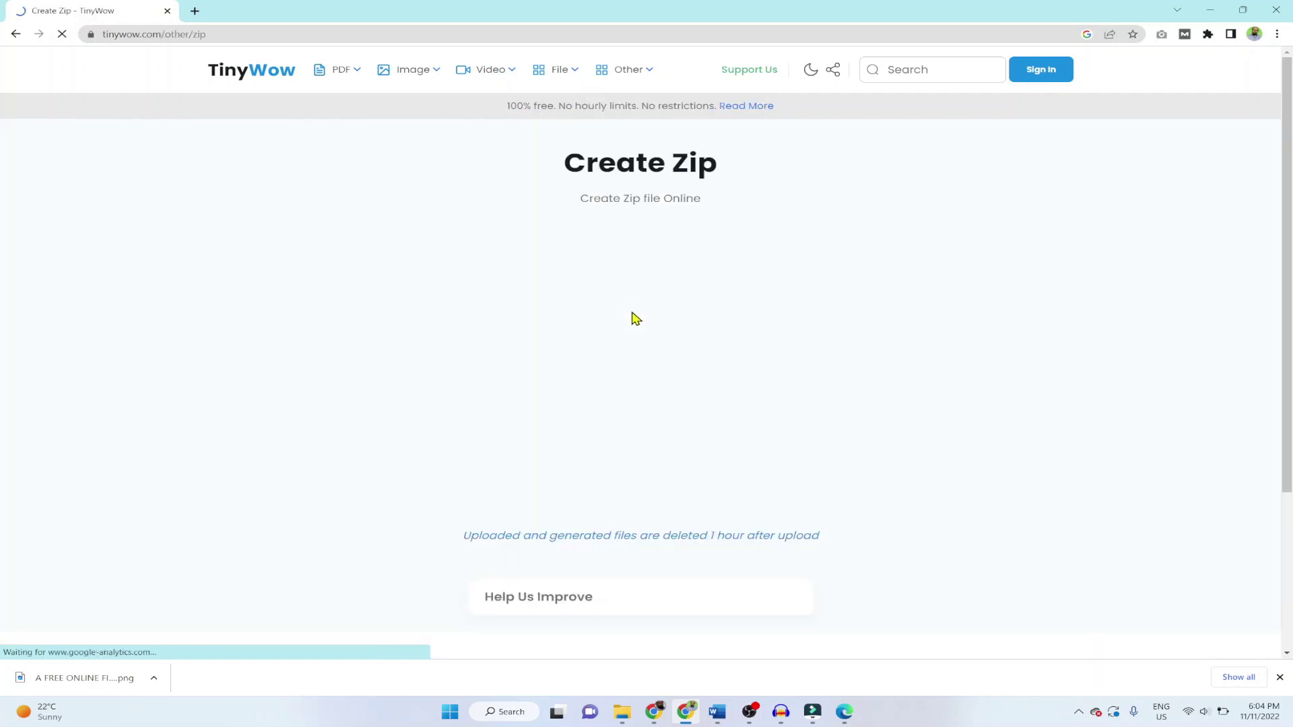
click(609, 346)
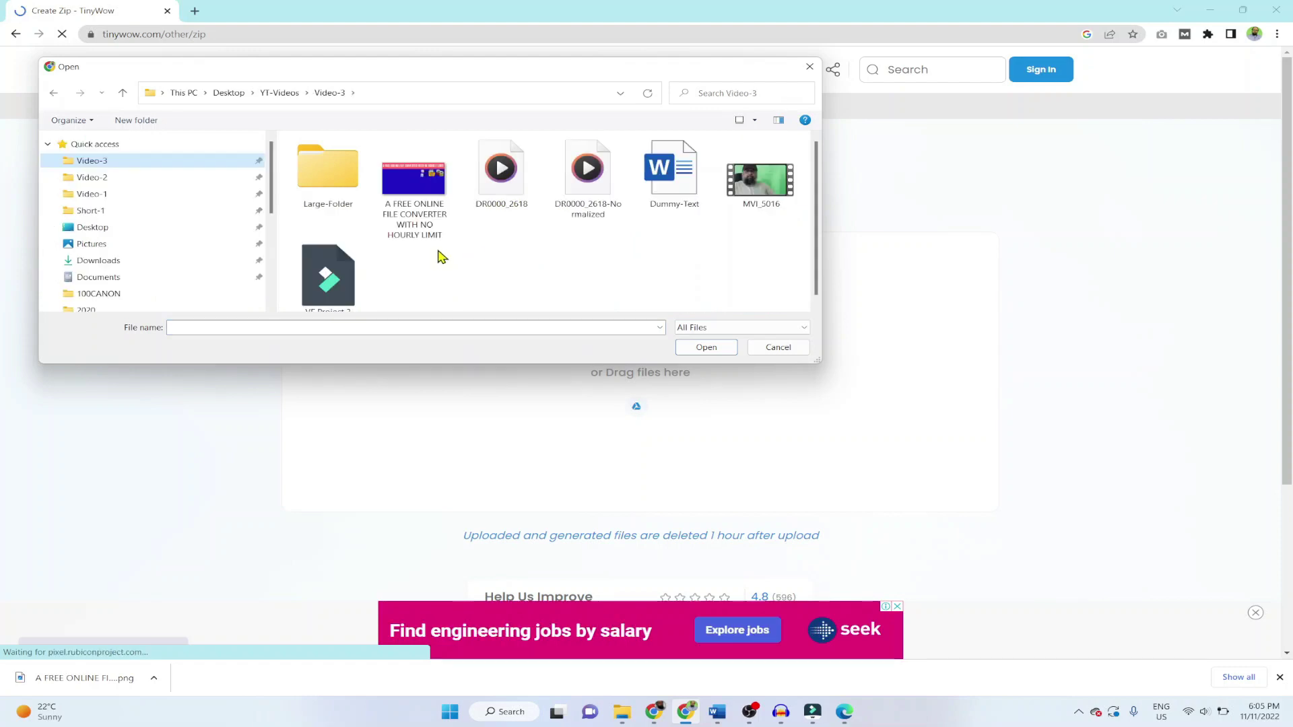
double_click(327, 174)
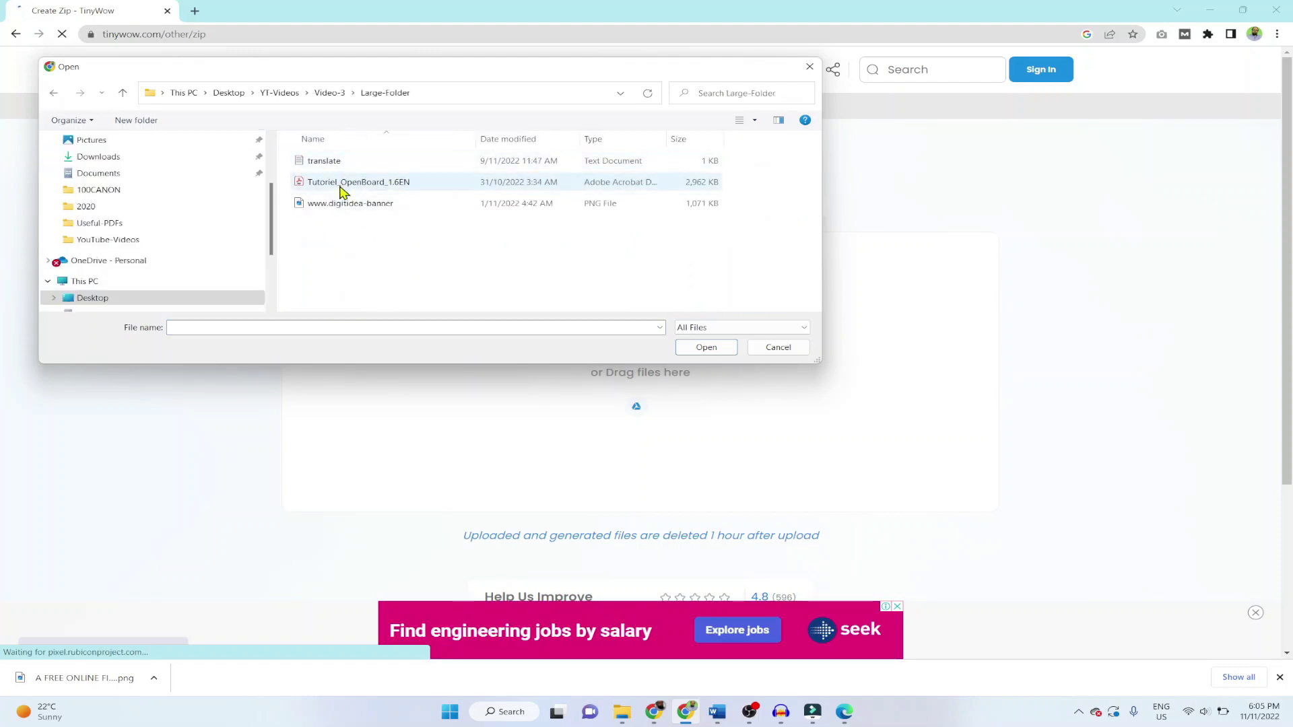
drag(544, 275, 348, 159)
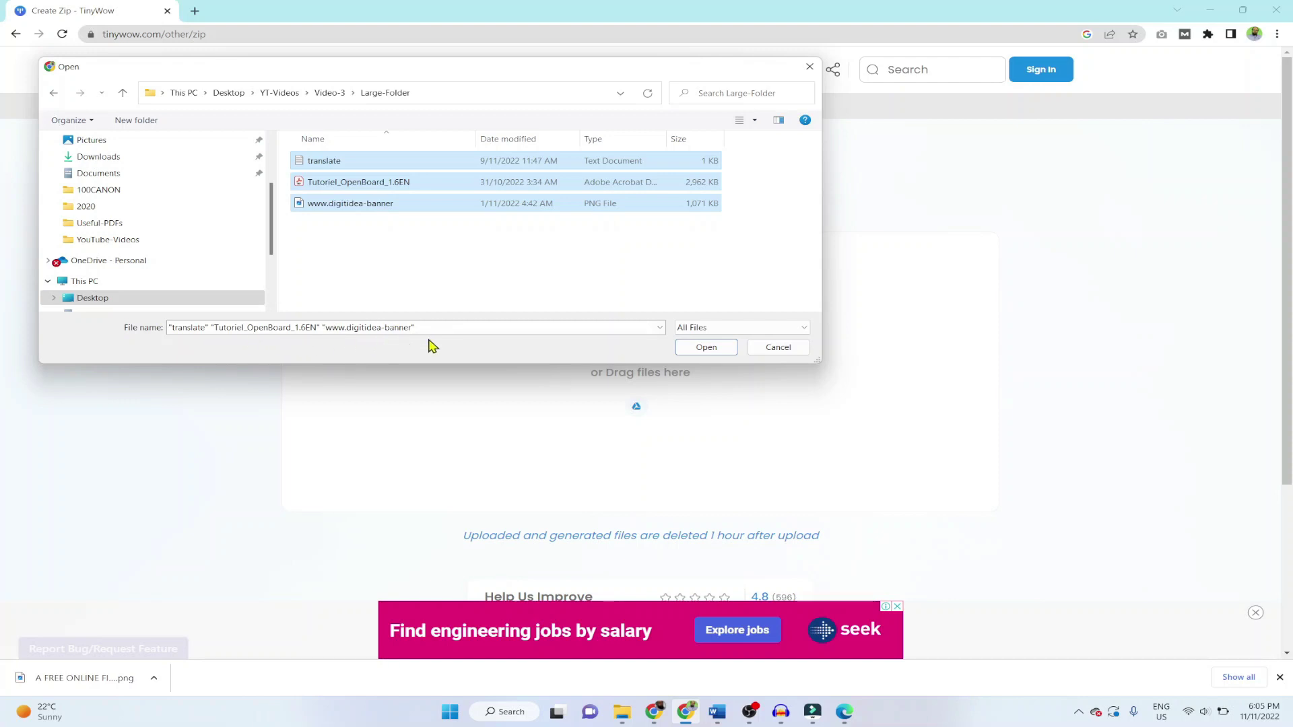
click(705, 348)
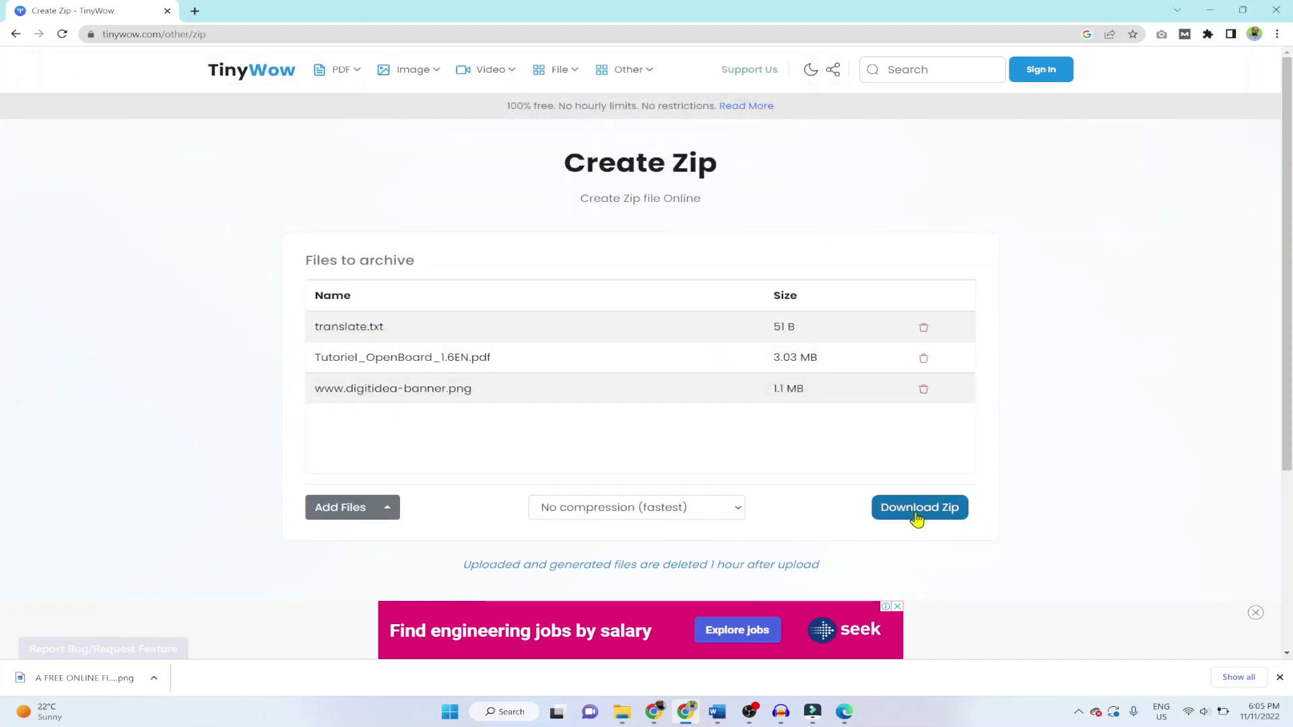
- Pass the reCAPTCHA and save tinywow_zip_8012694 (4,032 KB) into the Video-3 folder
click(917, 515)
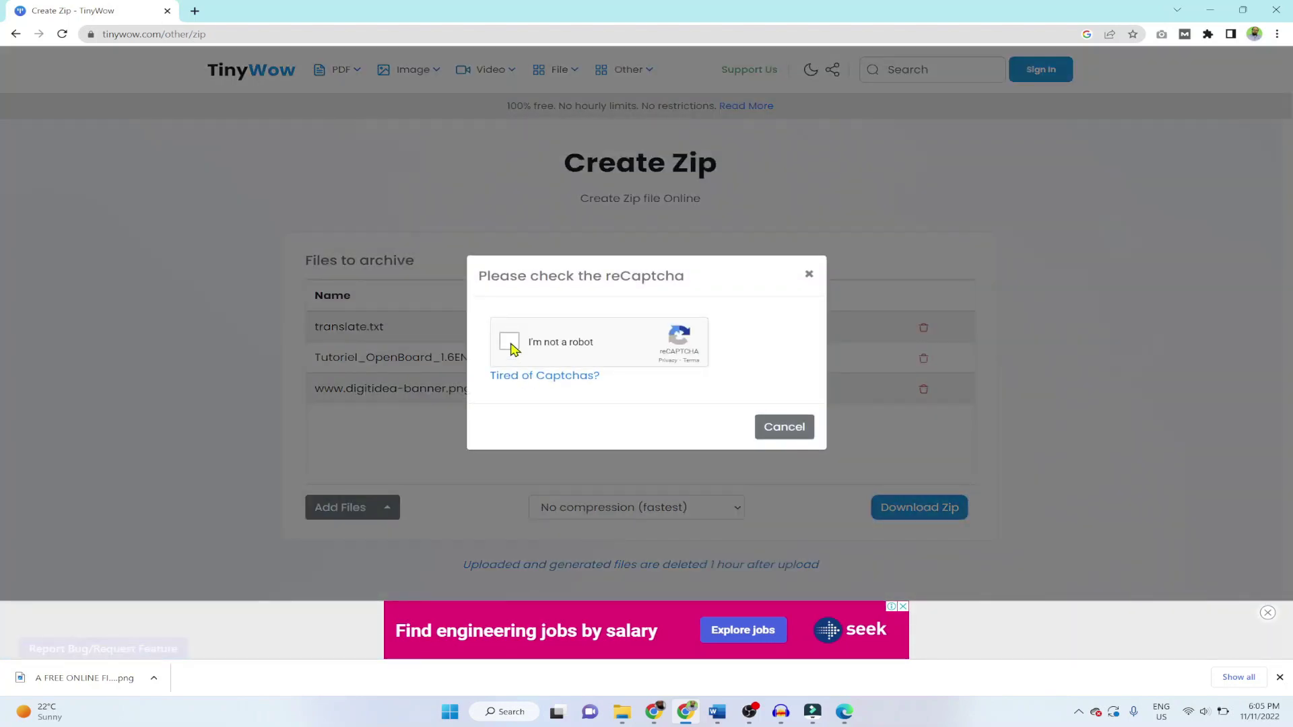
click(508, 343)
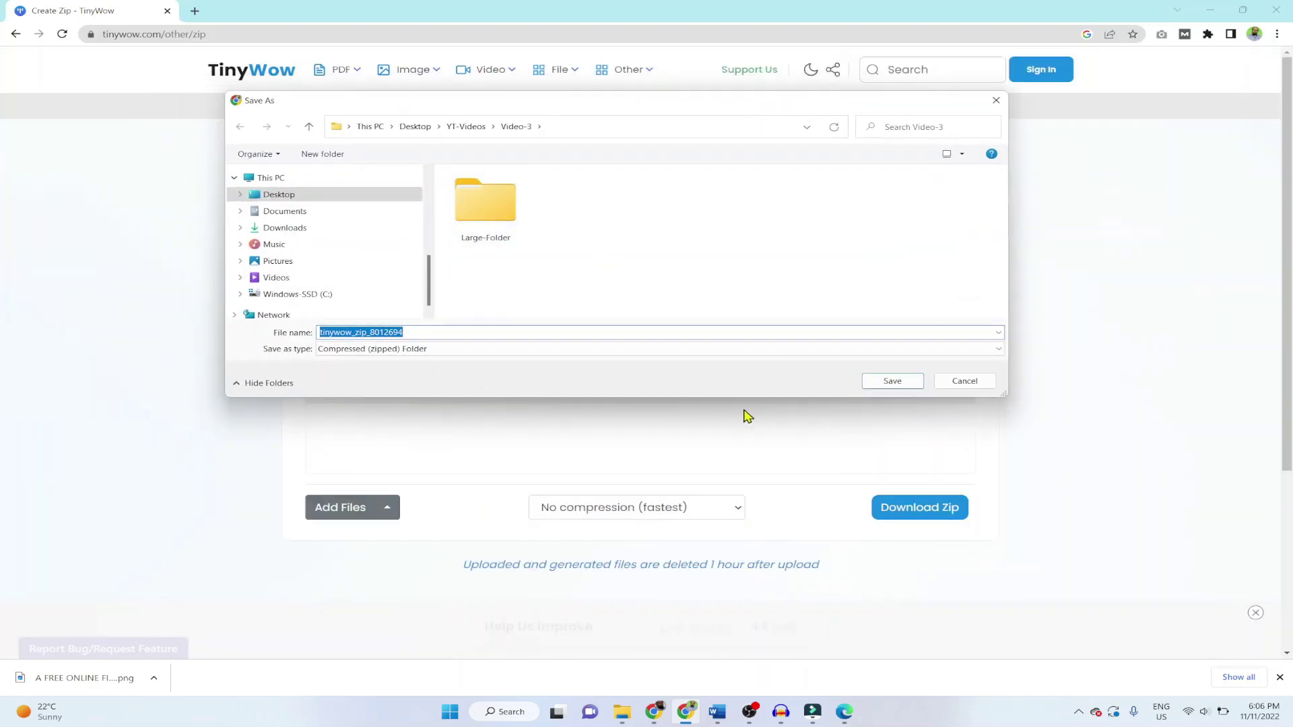
click(892, 381)
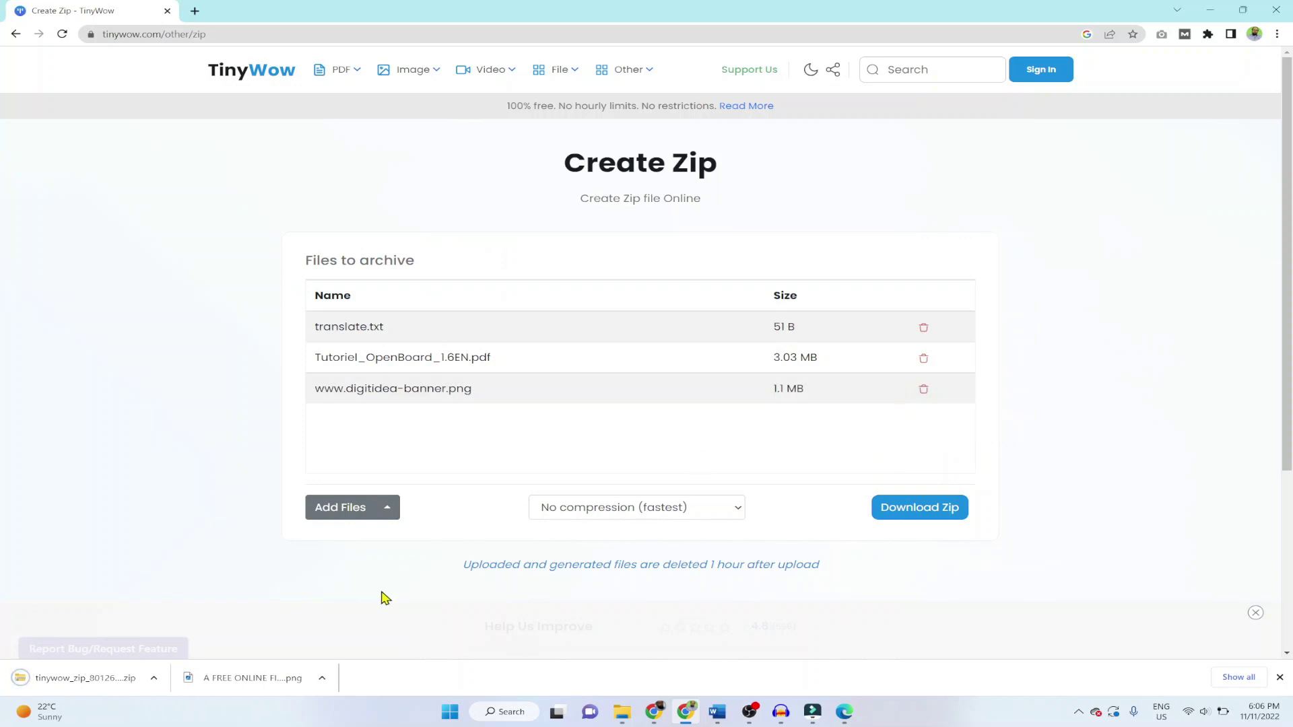
click(154, 678)
click(198, 640)
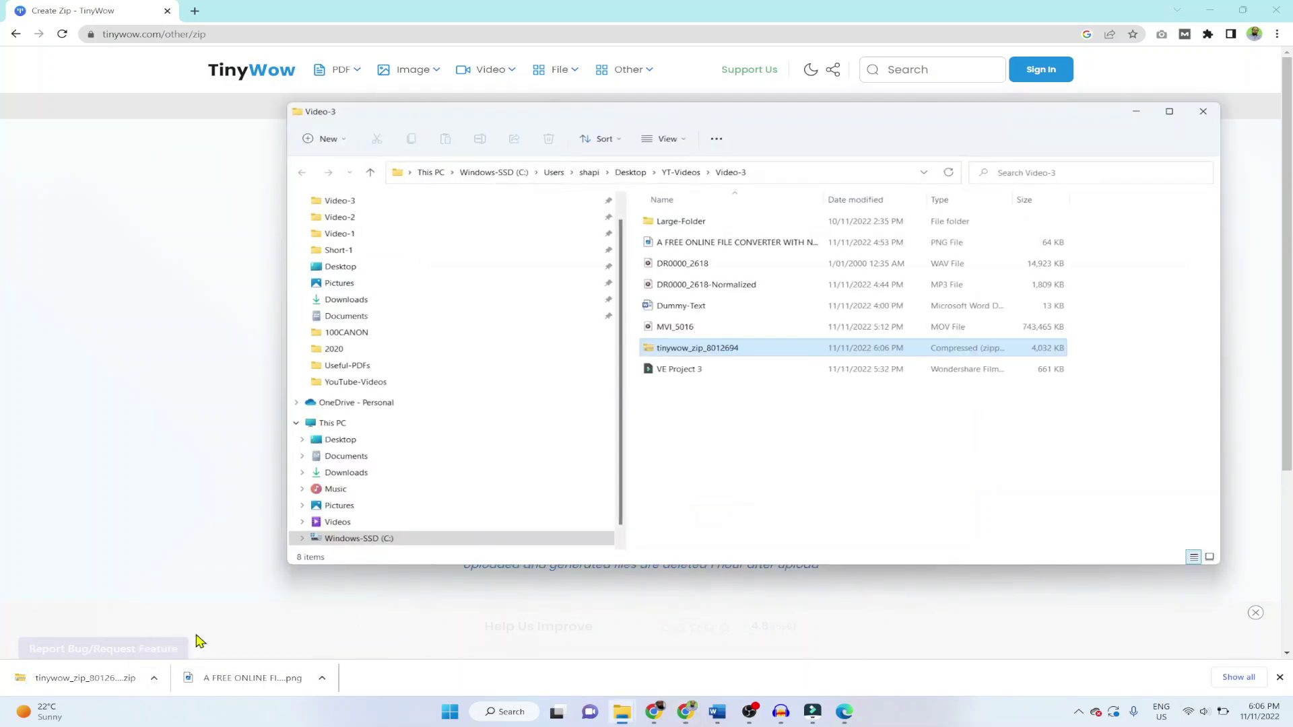
key(alt+F4)
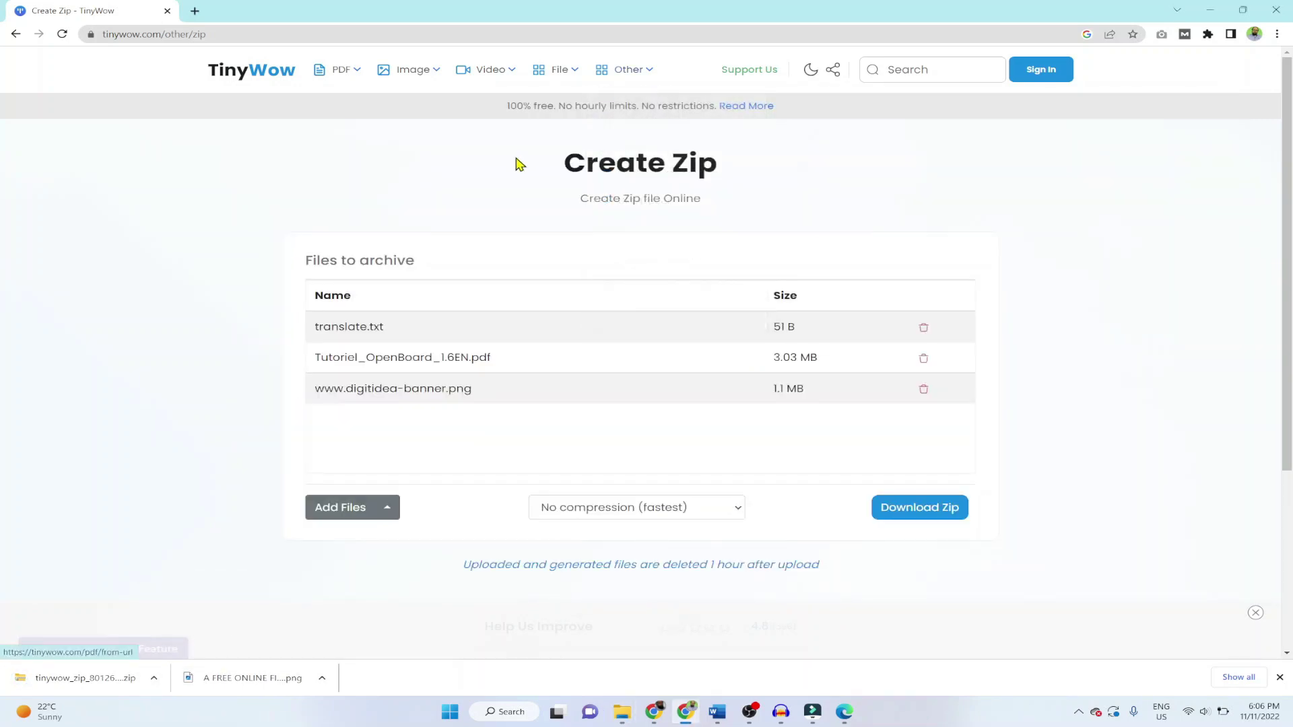